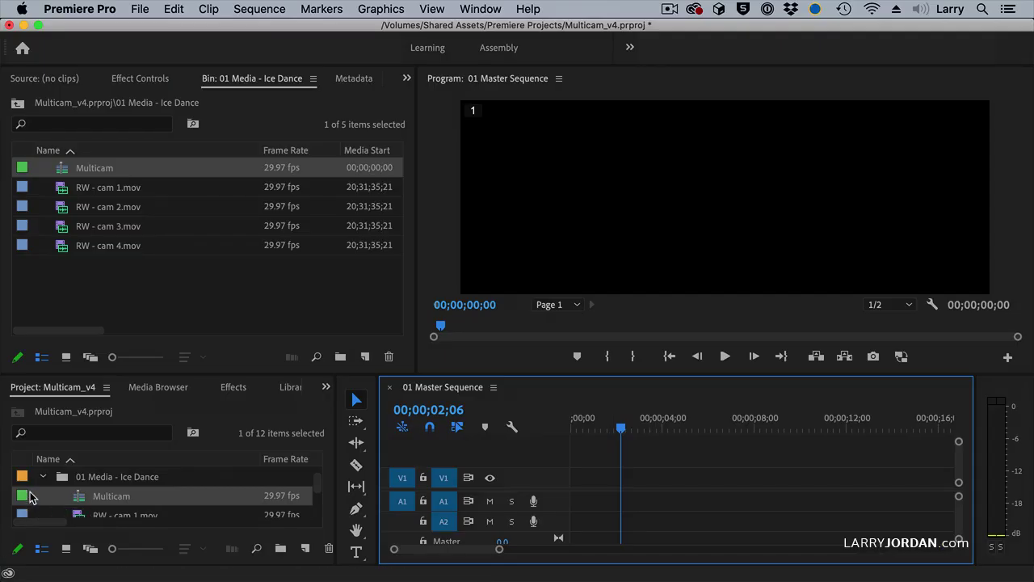
Collapse the 01 Media - Ice Dance bin and return to the project's clip list.
{"action": "left_click", "coordinate": [44, 477]}
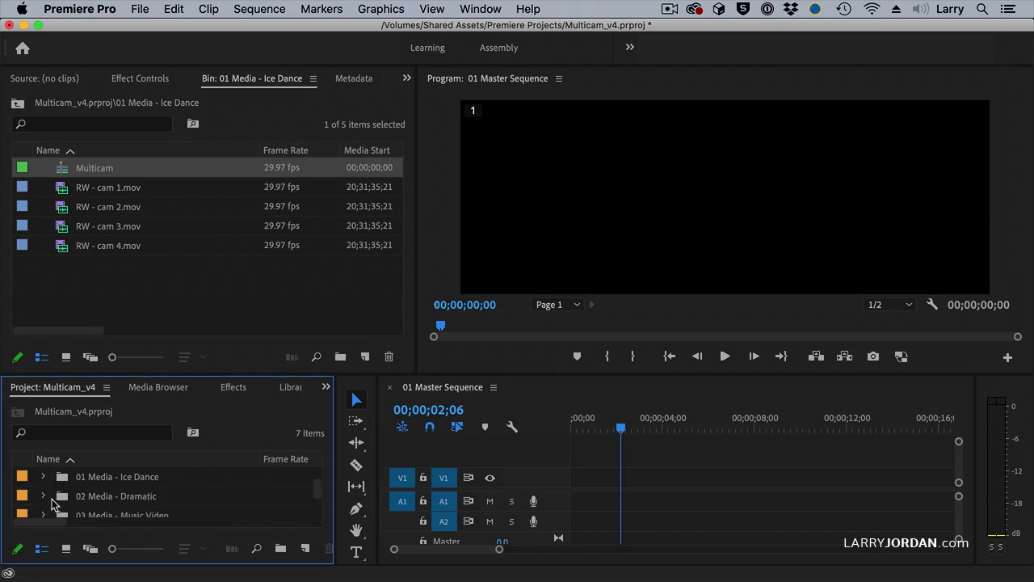
{"action": "key", "text": "shift+7"}
{"action": "left_click", "coordinate": [71, 392]}
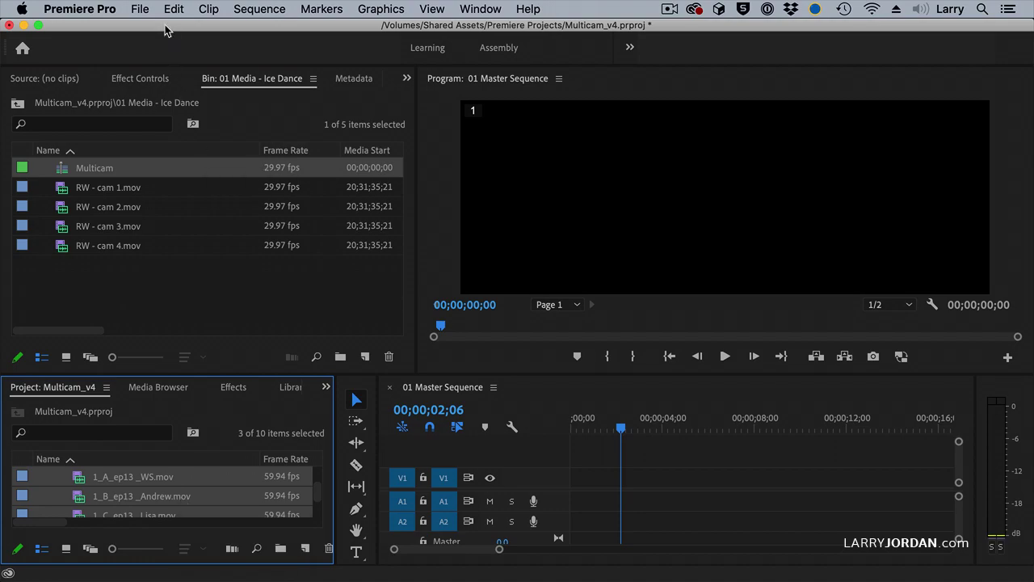
Start a multi-camera source sequence from the three Dramatic clips, named 'Multicam 2', synced on Clip Marker.
{"action": "right_click", "coordinate": [206, 483]}
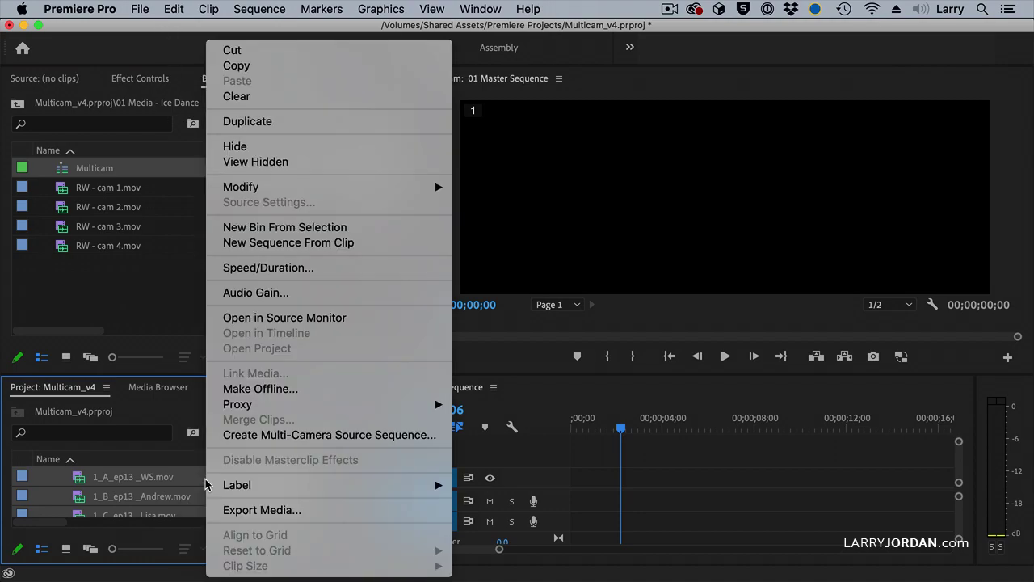
{"action": "left_click", "coordinate": [279, 435]}
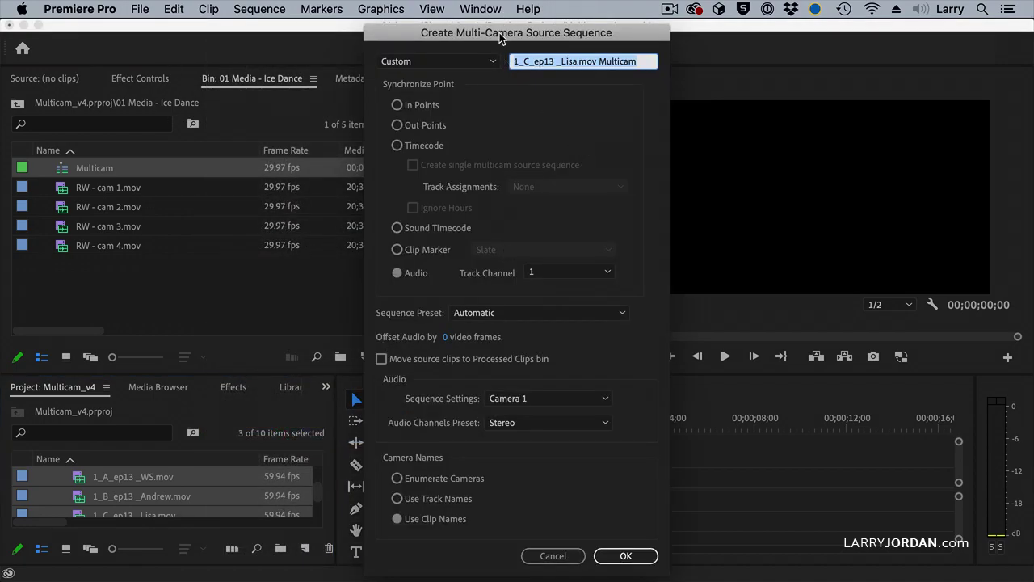
{"action": "type", "text": "Multicam 2"}
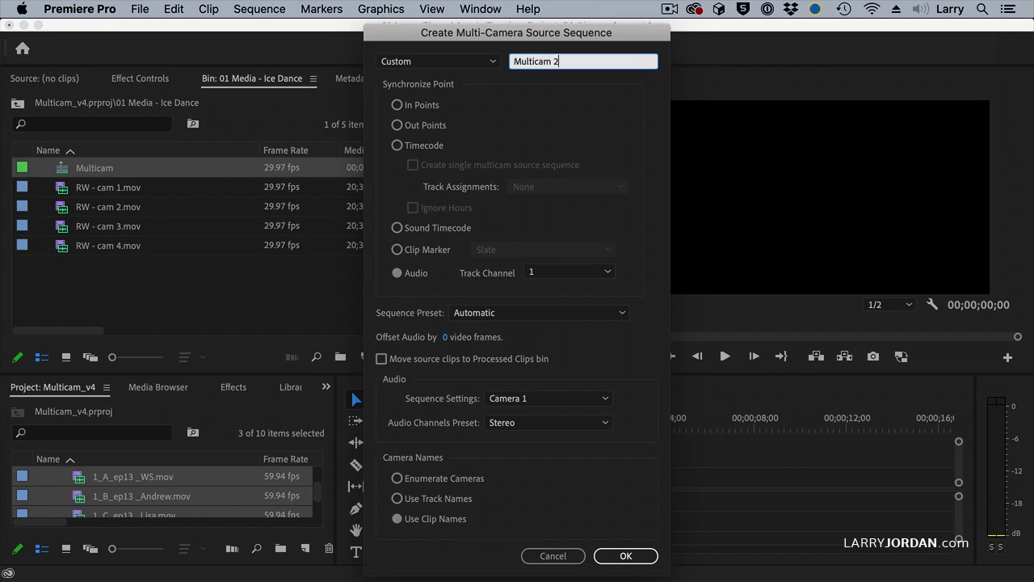
{"action": "left_click_drag", "start_coordinate": [568, 36], "coordinate": [598, 13]}
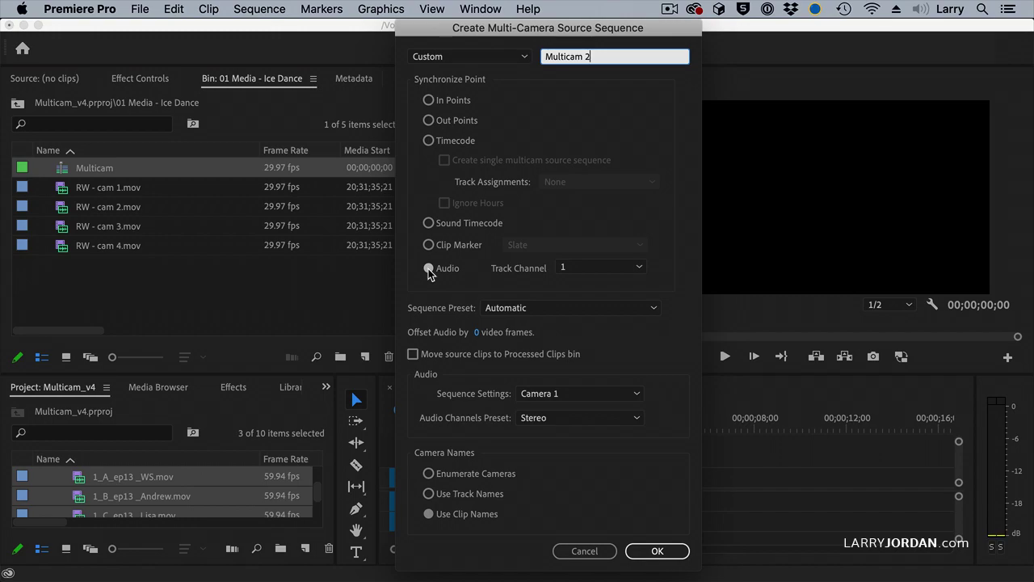
{"action": "left_click", "coordinate": [429, 245]}
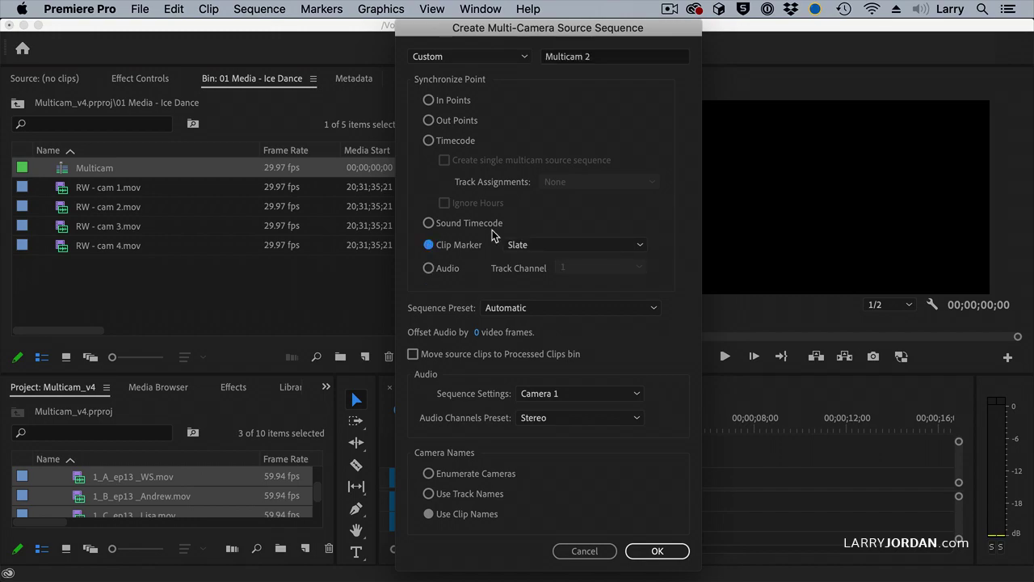
Cancel the multicam dialog and preview 1_A_ep13_WS.mov in the Source Monitor at its Slate marker.
{"action": "left_click", "coordinate": [585, 551]}
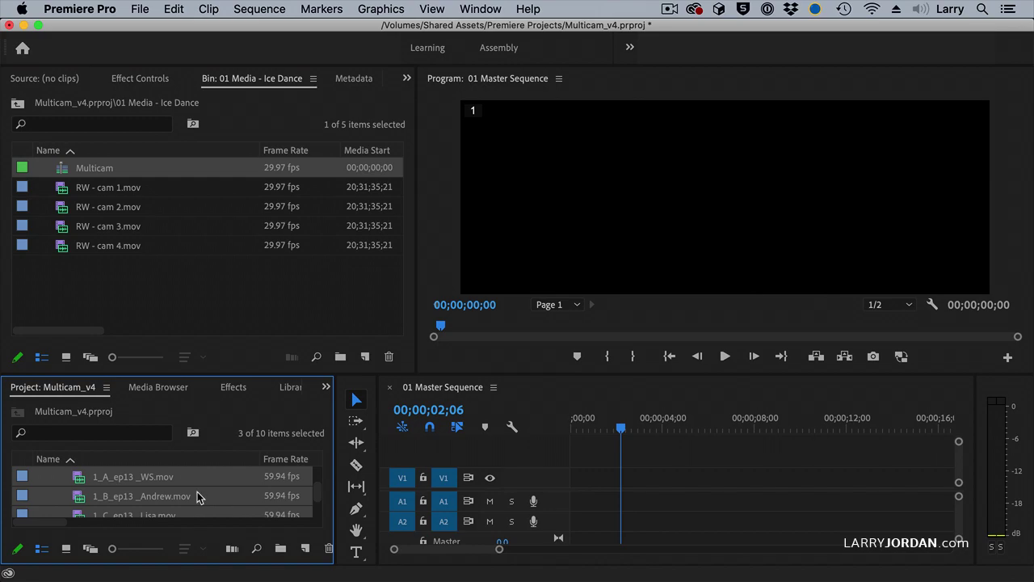
{"action": "scroll", "coordinate": [197, 495], "scroll_direction": "up", "scroll_amount": 3}
{"action": "left_click", "coordinate": [197, 494]}
{"action": "scroll", "coordinate": [197, 493], "scroll_direction": "down", "scroll_amount": 2}
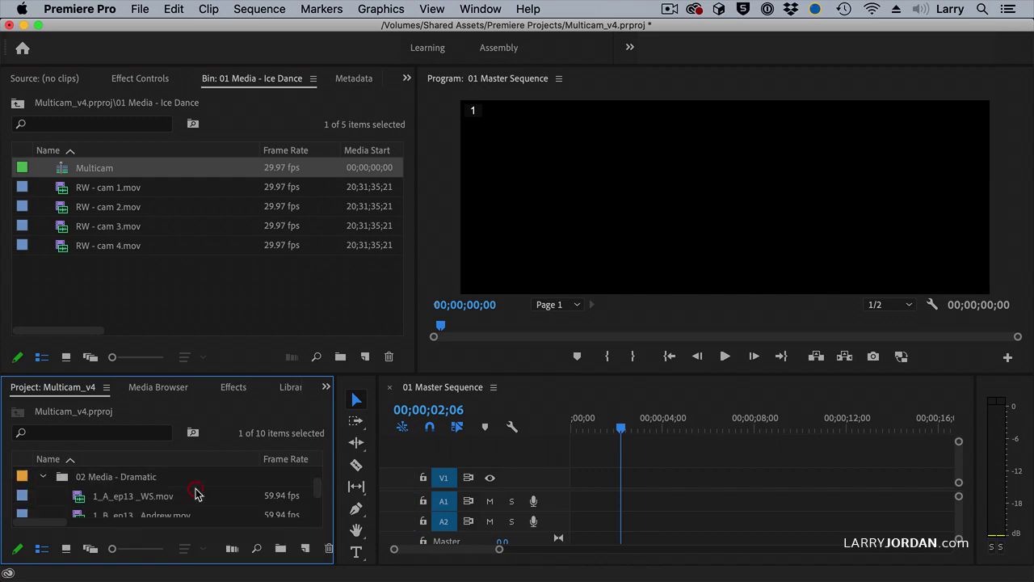
{"action": "double_click", "coordinate": [159, 495]}
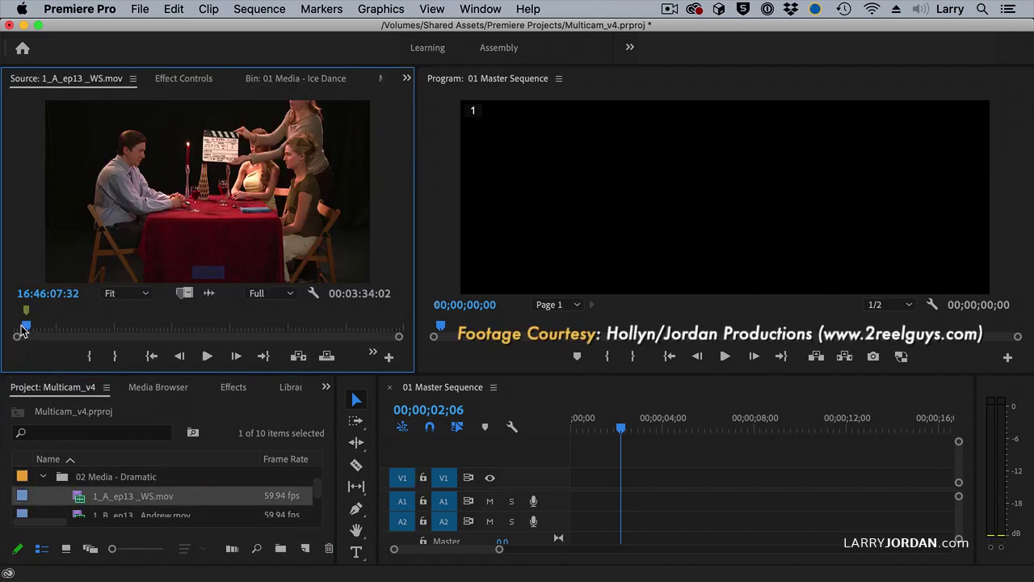
{"action": "left_click_drag", "start_coordinate": [33, 328], "coordinate": [3, 327]}
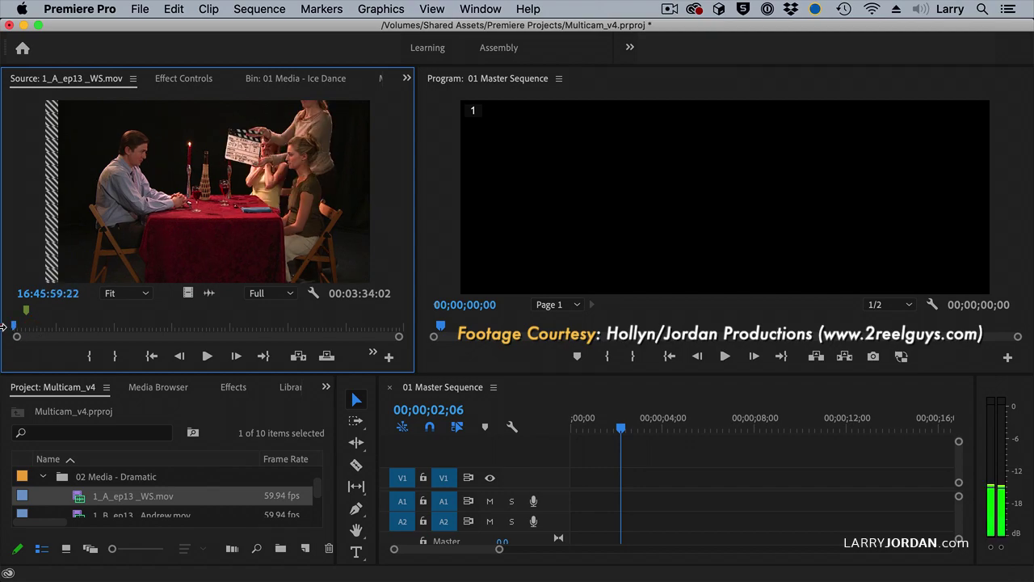
{"action": "key", "text": "space"}
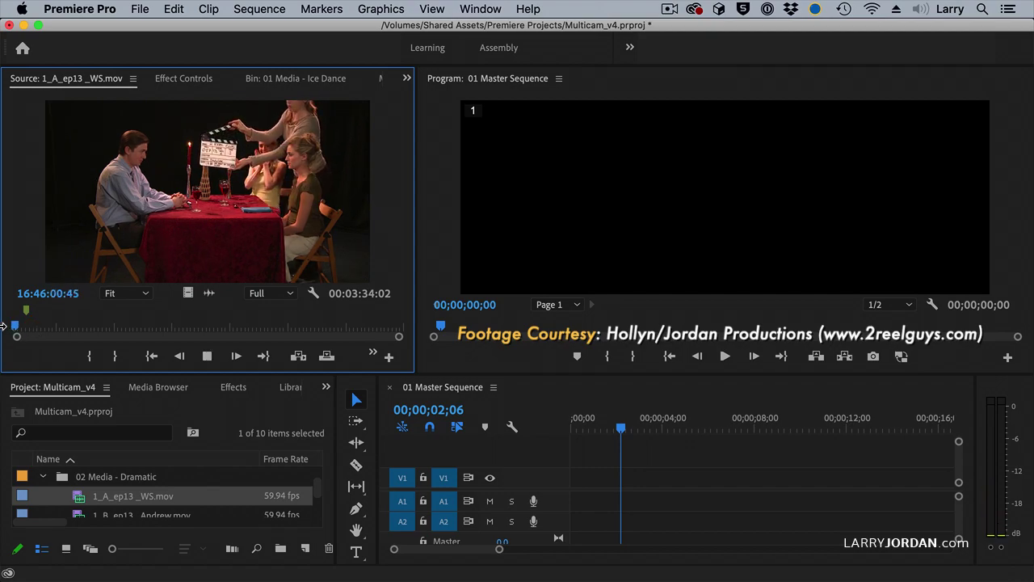
{"action": "key", "text": "space"}
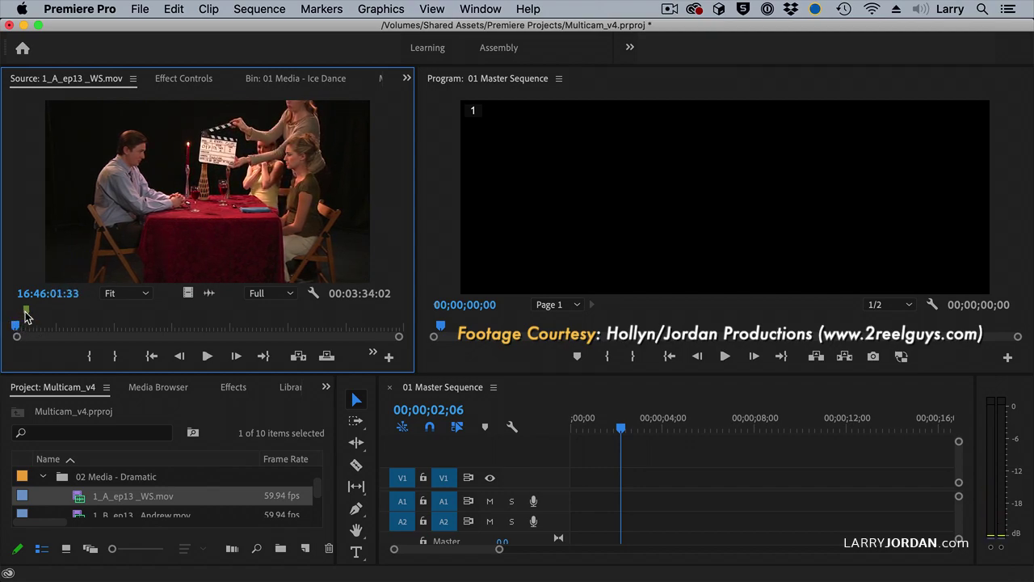
{"action": "left_click", "coordinate": [25, 313]}
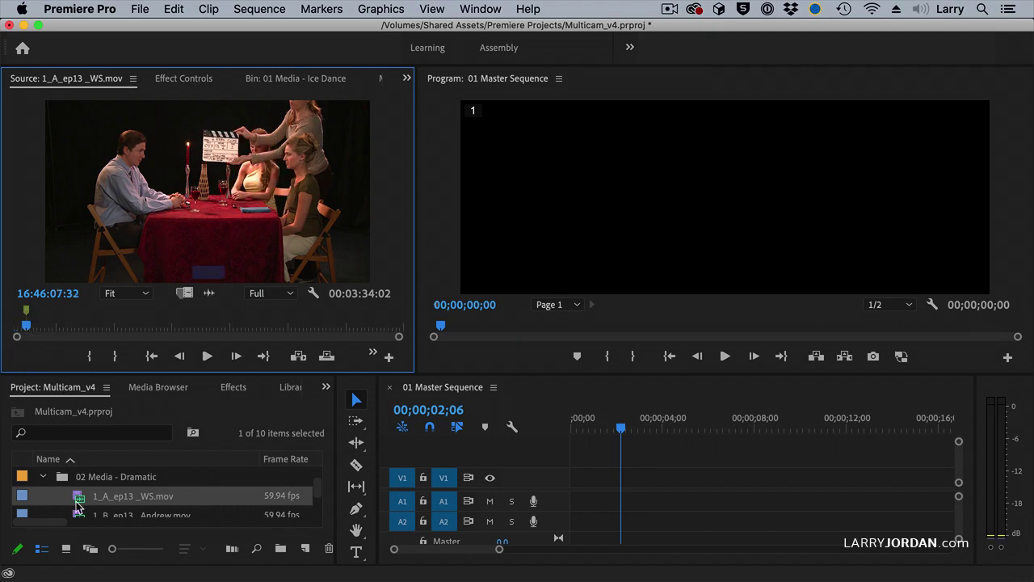
Preview the B and C camera clips at their slate frames, enlarge the lower panels, and select all three clips.
{"action": "scroll", "coordinate": [91, 523], "scroll_direction": "right", "scroll_amount": 3}
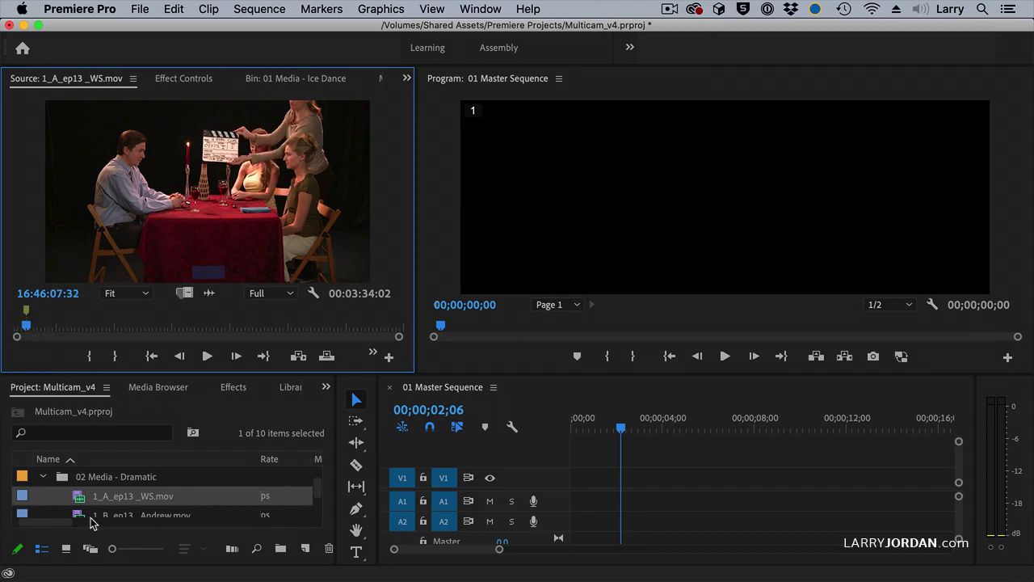
{"action": "left_click", "coordinate": [172, 515]}
{"action": "double_click", "coordinate": [172, 516]}
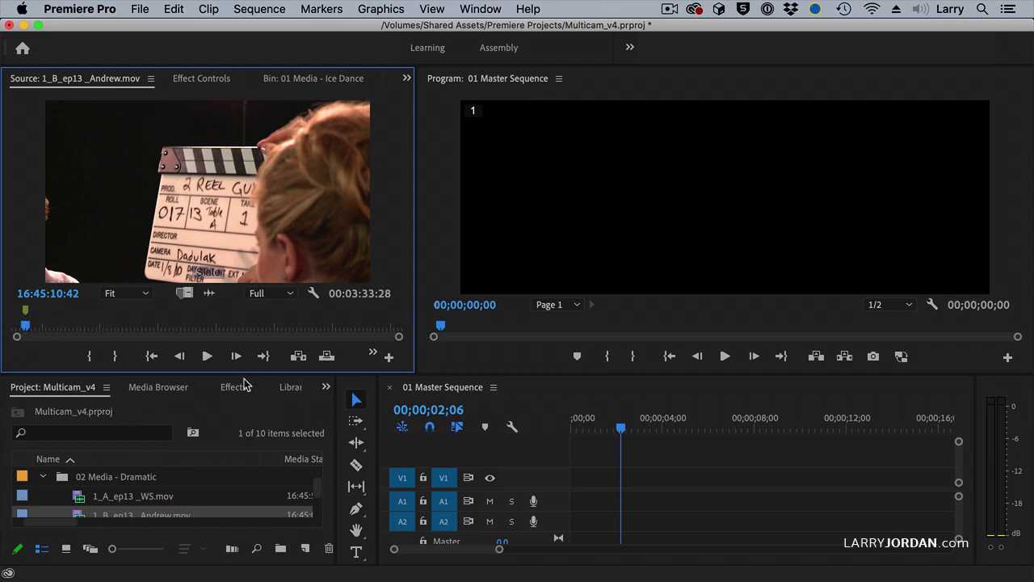
{"action": "left_click_drag", "start_coordinate": [250, 375], "coordinate": [256, 344]}
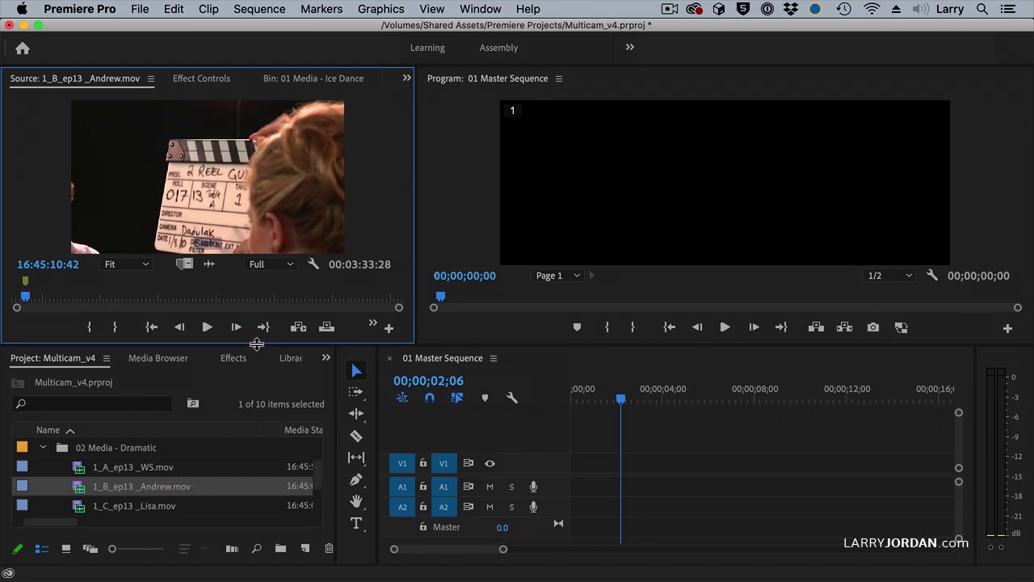
{"action": "double_click", "coordinate": [185, 505]}
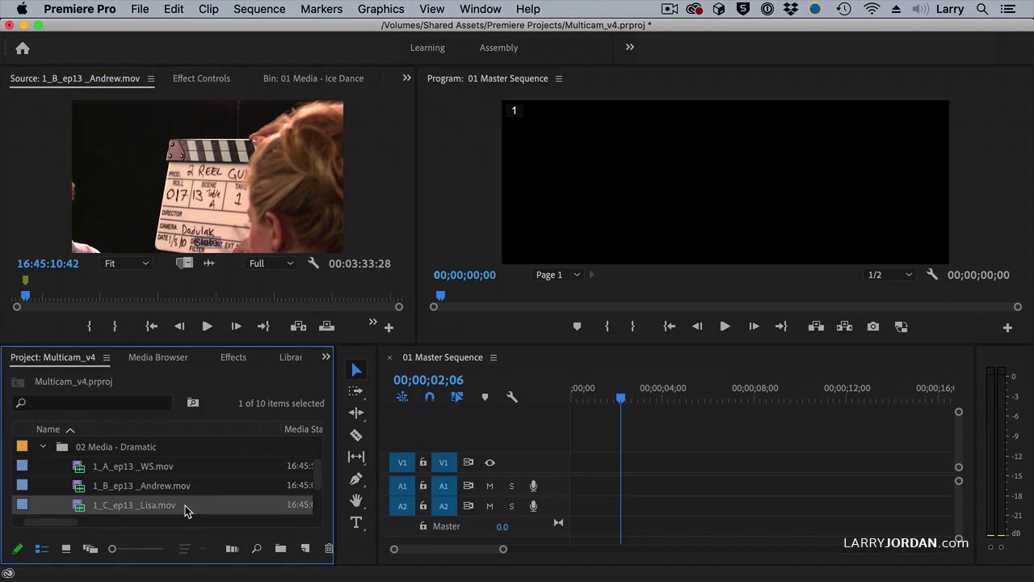
{"action": "left_click", "coordinate": [19, 281]}
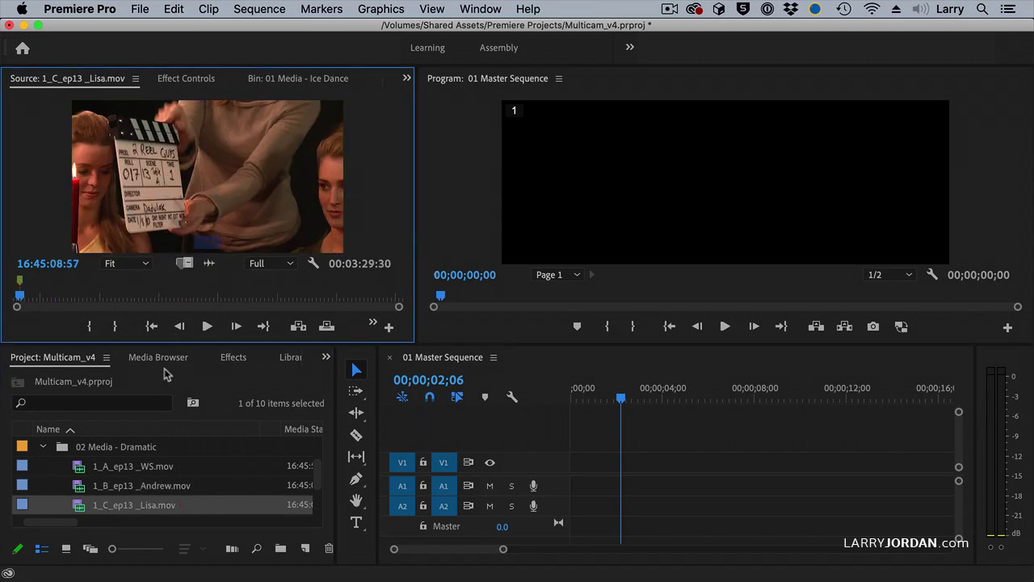
{"action": "left_click", "coordinate": [154, 466], "text": "shift"}
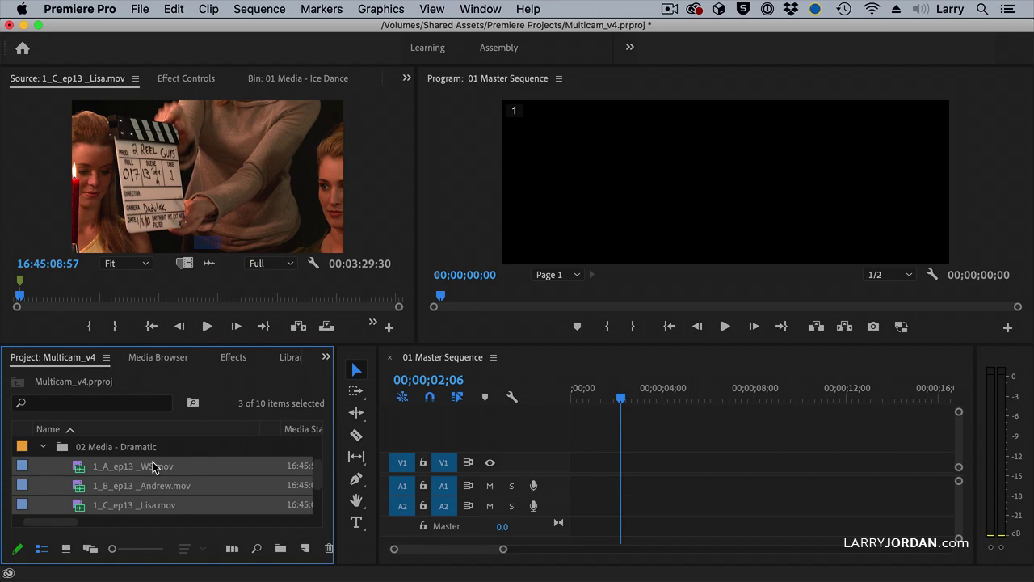
Create the multicam source sequence from the three Dramatic clips, synced on the Slate clip marker.
{"action": "right_click", "coordinate": [229, 485]}
{"action": "left_click", "coordinate": [307, 435]}
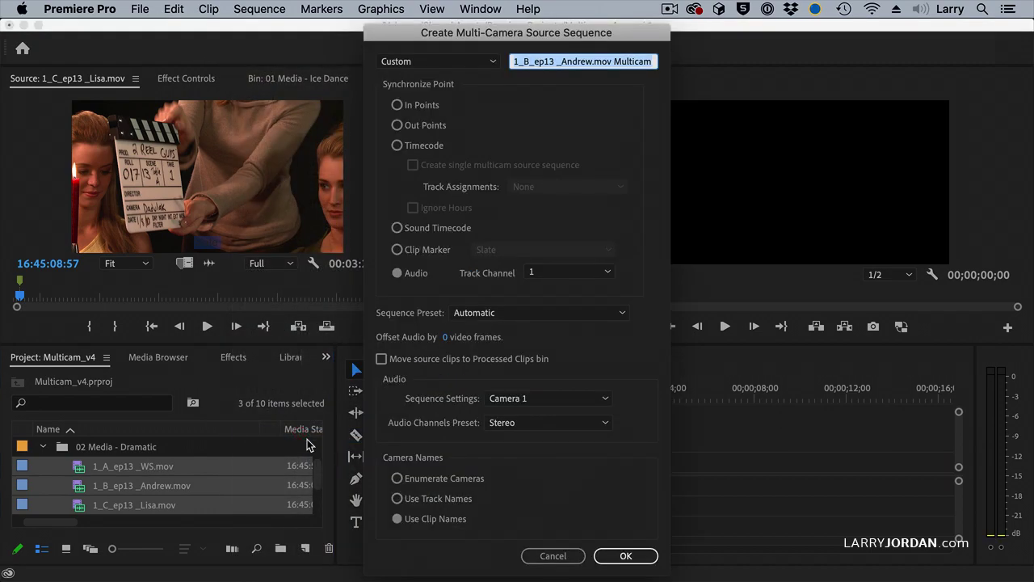
{"action": "left_click", "coordinate": [409, 252]}
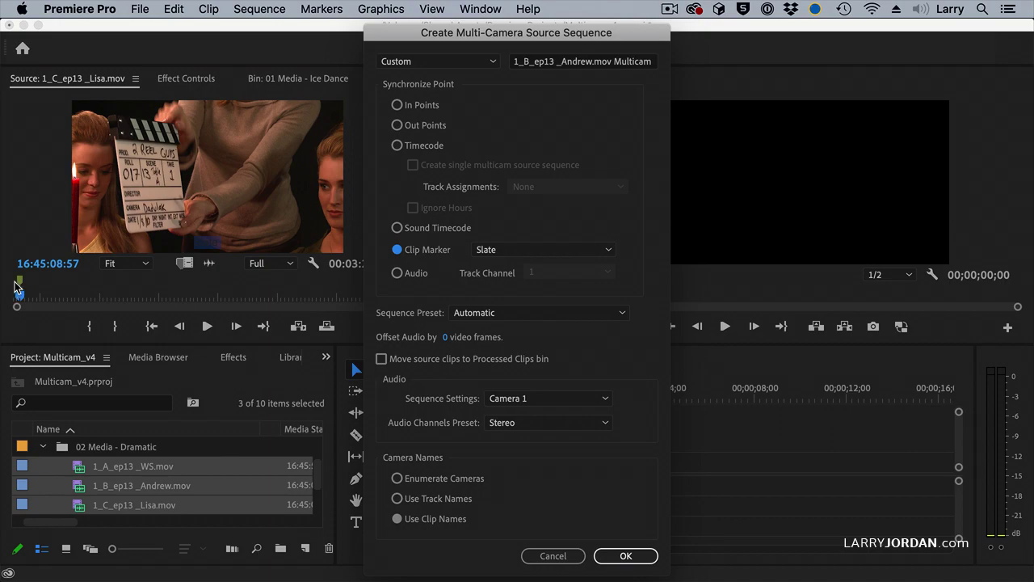
{"action": "left_click", "coordinate": [541, 249]}
{"action": "left_click", "coordinate": [528, 262]}
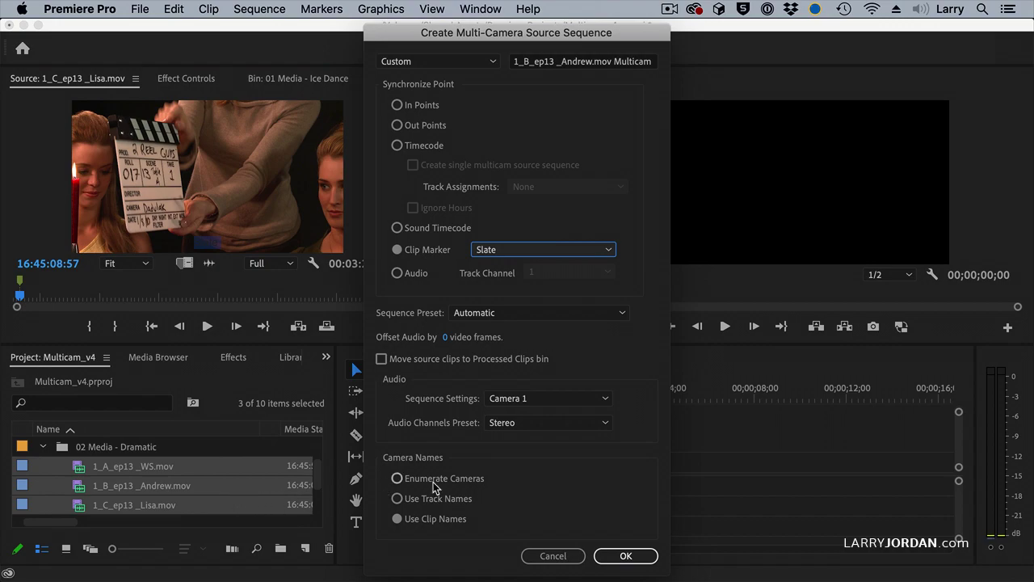
{"action": "left_click", "coordinate": [622, 555]}
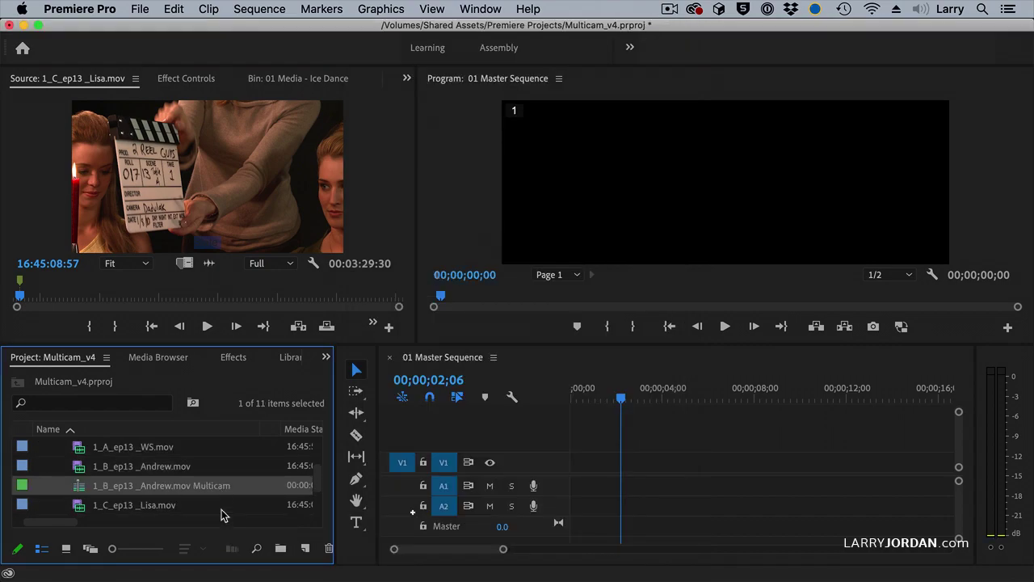
Delete the newly created Multicam clip from the project, leaving its name unchanged.
{"action": "scroll", "coordinate": [224, 515], "scroll_direction": "down", "scroll_amount": 2}
{"action": "scroll", "coordinate": [223, 515], "scroll_direction": "up", "scroll_amount": 1}
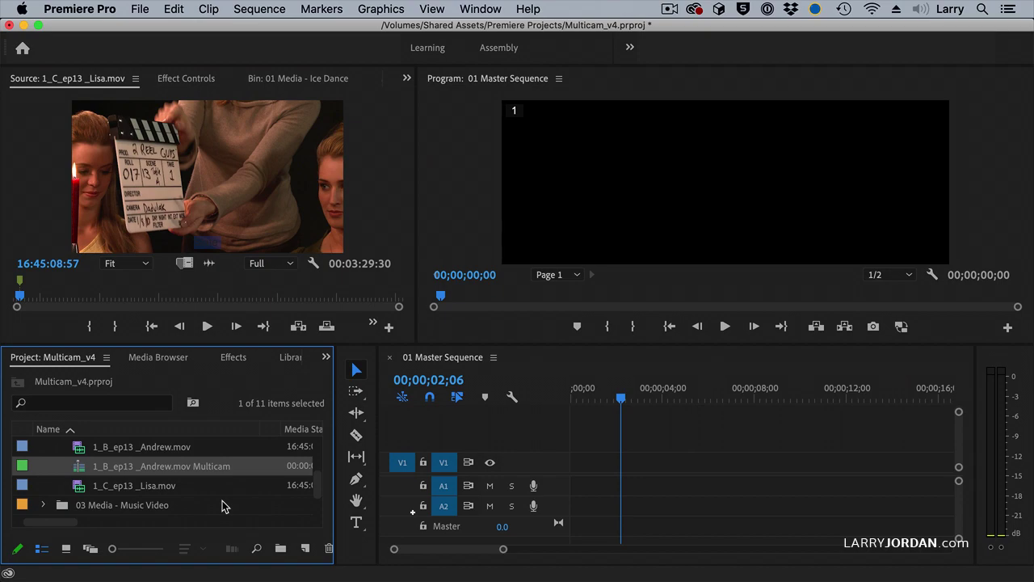
{"action": "left_click", "coordinate": [234, 469]}
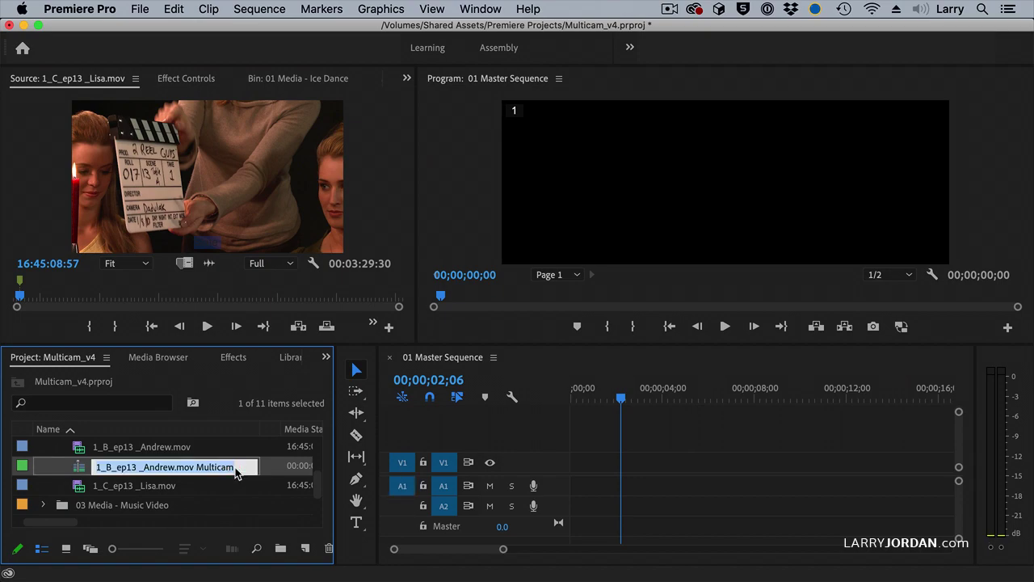
{"action": "key", "text": "Return"}
{"action": "key", "text": "Delete"}
{"action": "left_click", "coordinate": [116, 469]}
{"action": "scroll", "coordinate": [115, 471], "scroll_direction": "up", "scroll_amount": 4}
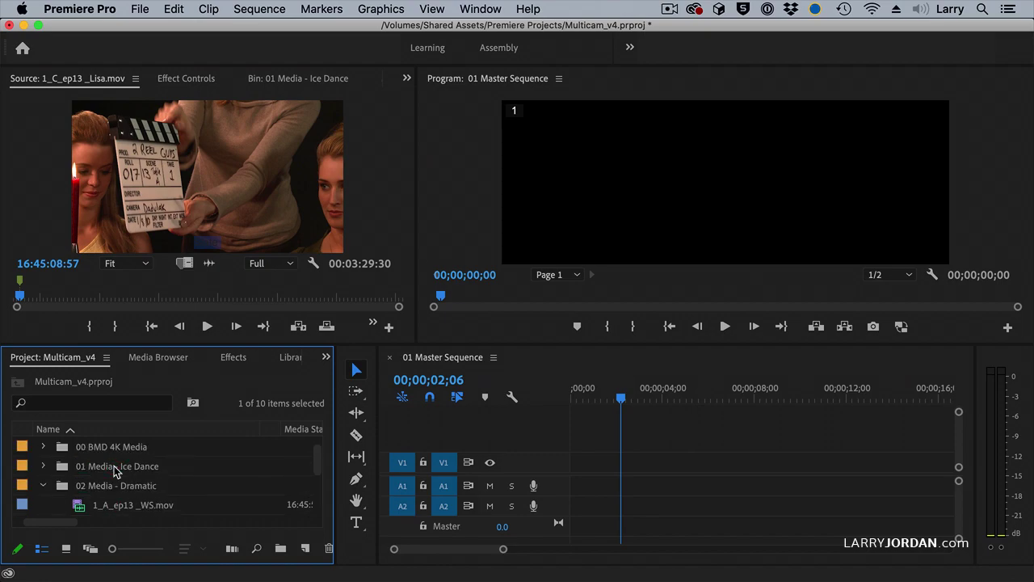
Reopen multi-camera source sequence settings for 1_A through 1_C clips, keeping the Automatic sequence preset.
{"action": "left_click", "coordinate": [184, 504]}
{"action": "scroll", "coordinate": [185, 504], "scroll_direction": "down", "scroll_amount": 3}
{"action": "left_click", "coordinate": [193, 480], "text": "shift"}
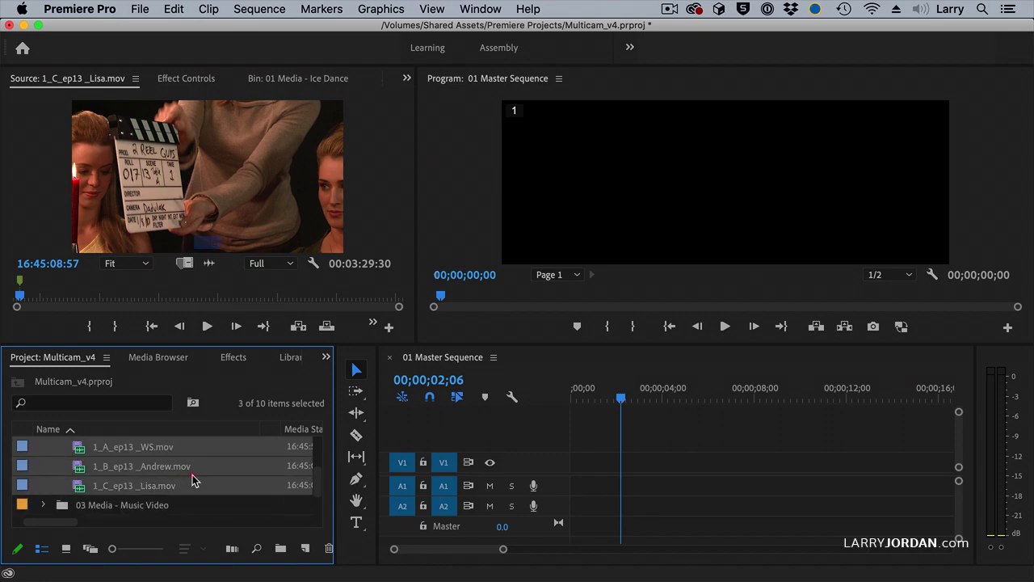
{"action": "right_click", "coordinate": [196, 476]}
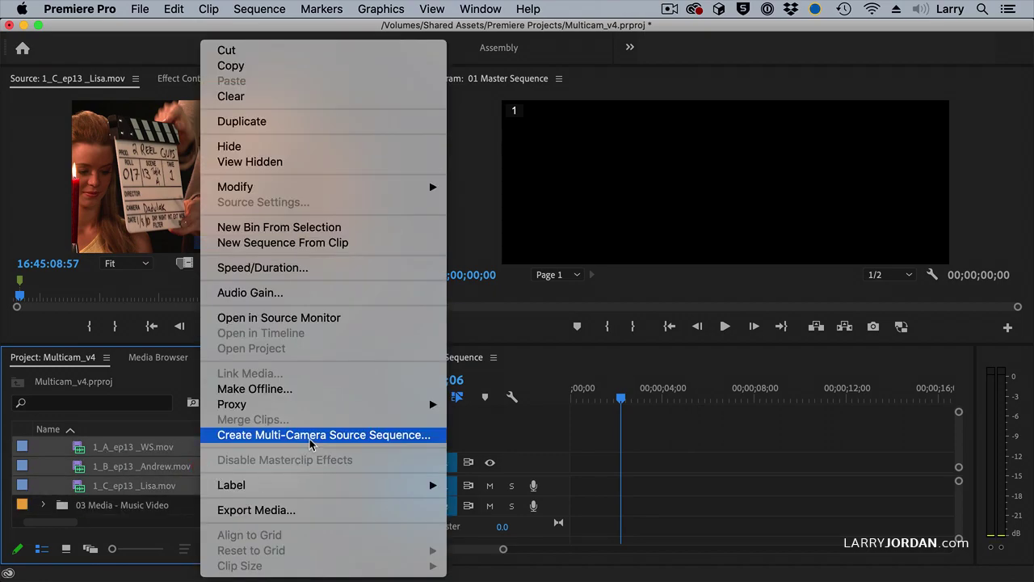
{"action": "left_click", "coordinate": [312, 442]}
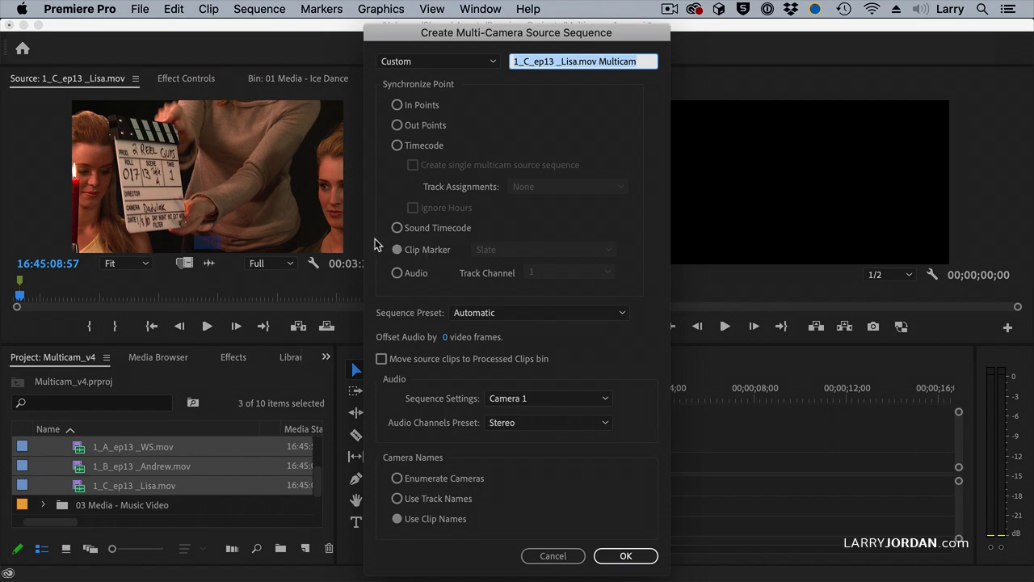
{"action": "left_click", "coordinate": [534, 315]}
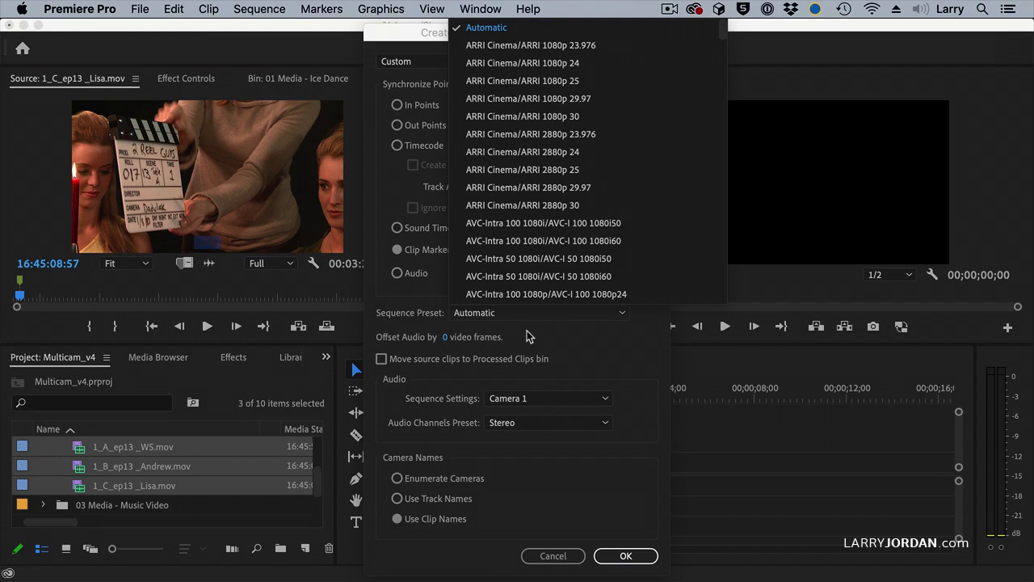
{"action": "left_click", "coordinate": [515, 335]}
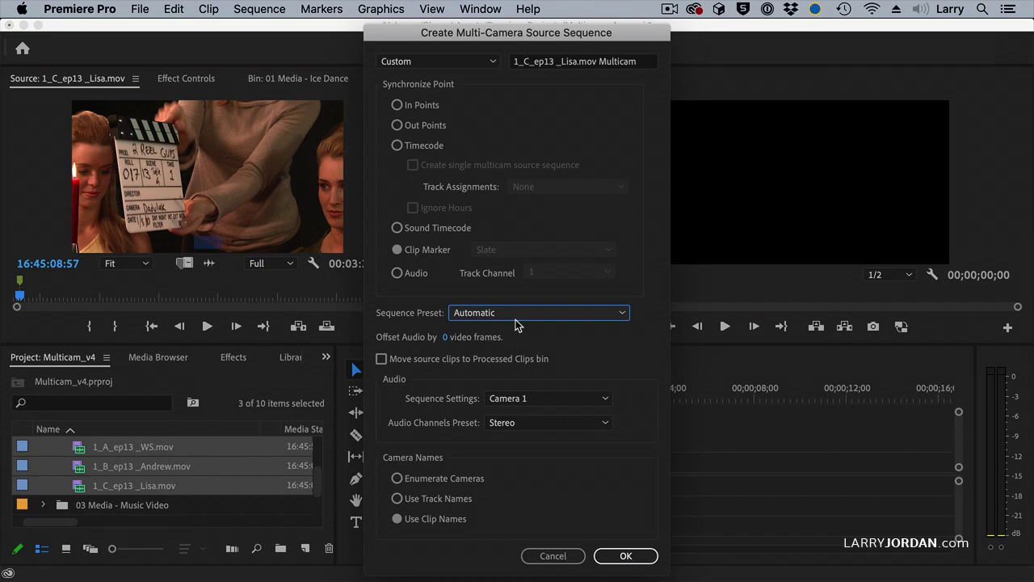
Leave 'Move source clips to Processed Clips bin' unchecked and review the audio sequence setting choices.
{"action": "left_click", "coordinate": [446, 358]}
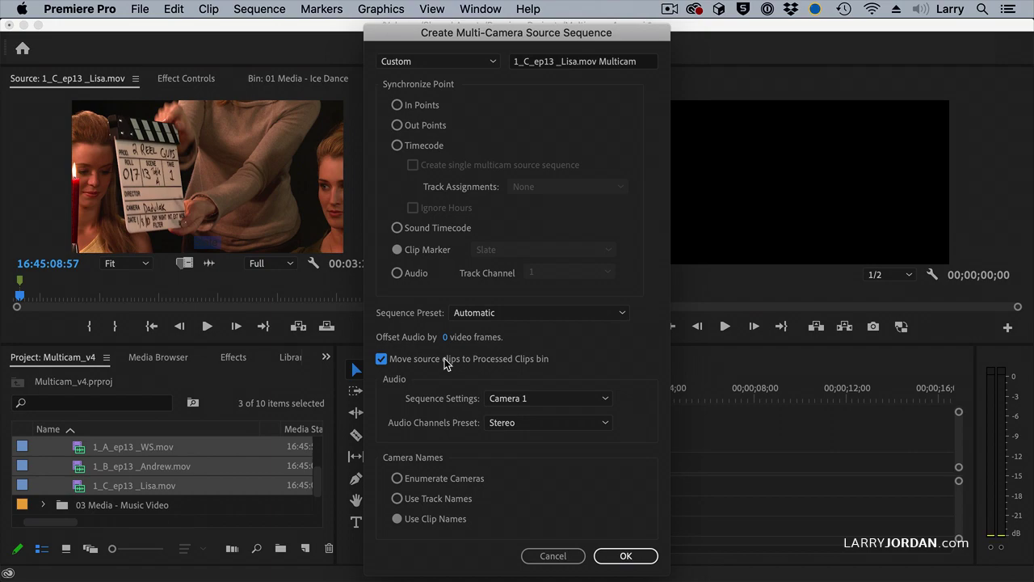
{"action": "left_click", "coordinate": [444, 359]}
{"action": "left_click", "coordinate": [605, 400]}
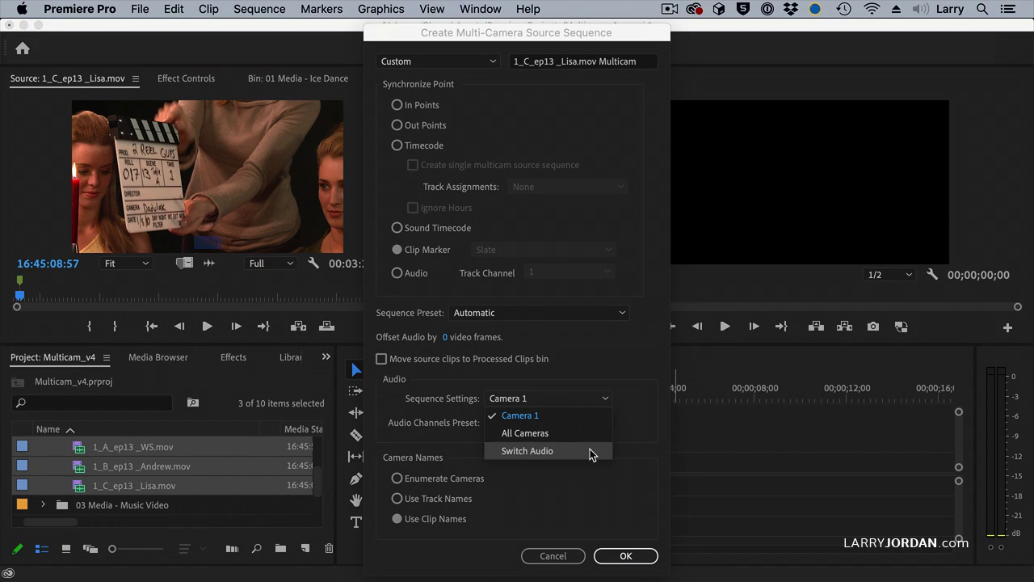
{"action": "left_click", "coordinate": [589, 418]}
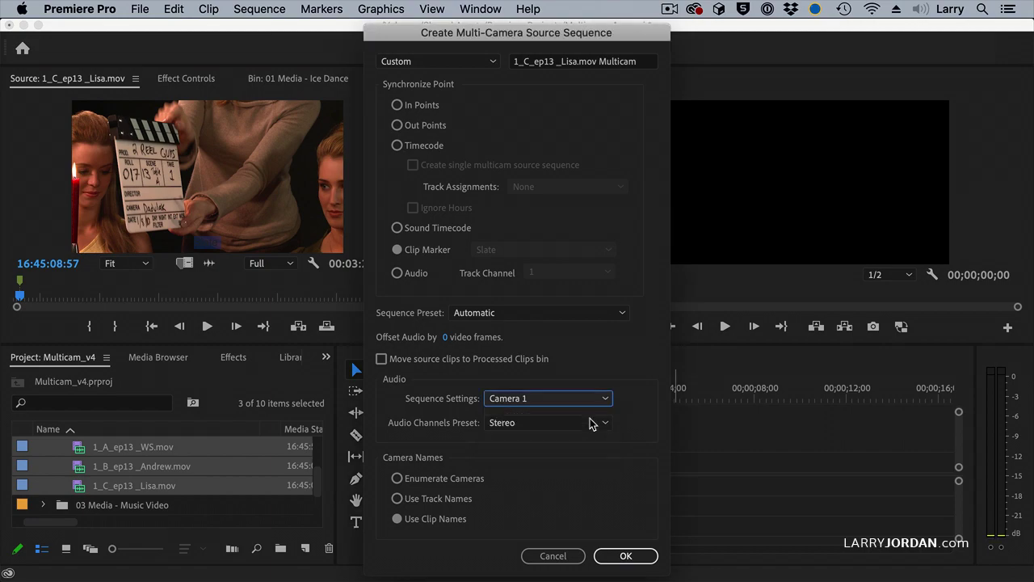
{"action": "left_click", "coordinate": [588, 425]}
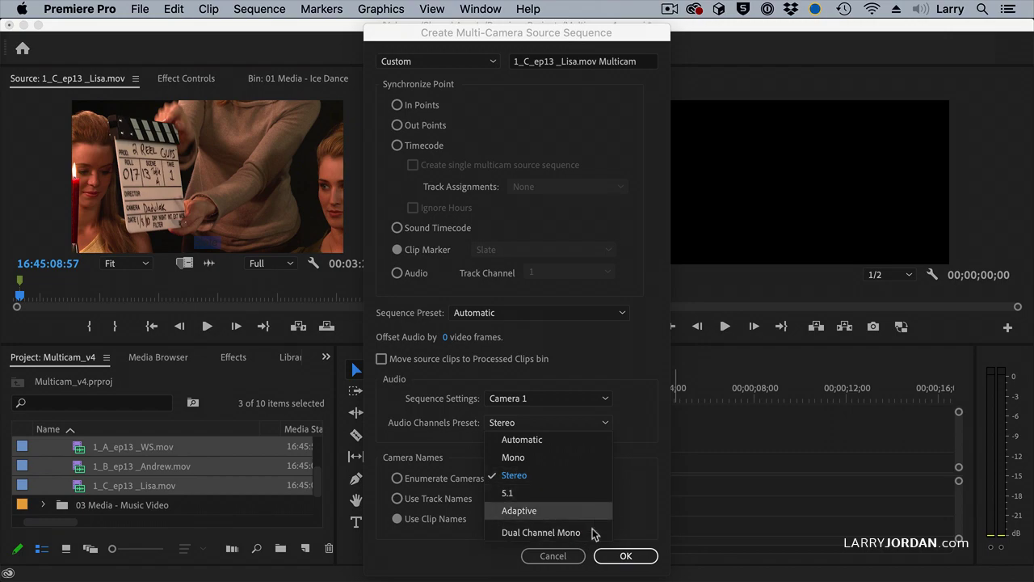
{"action": "left_click", "coordinate": [602, 483]}
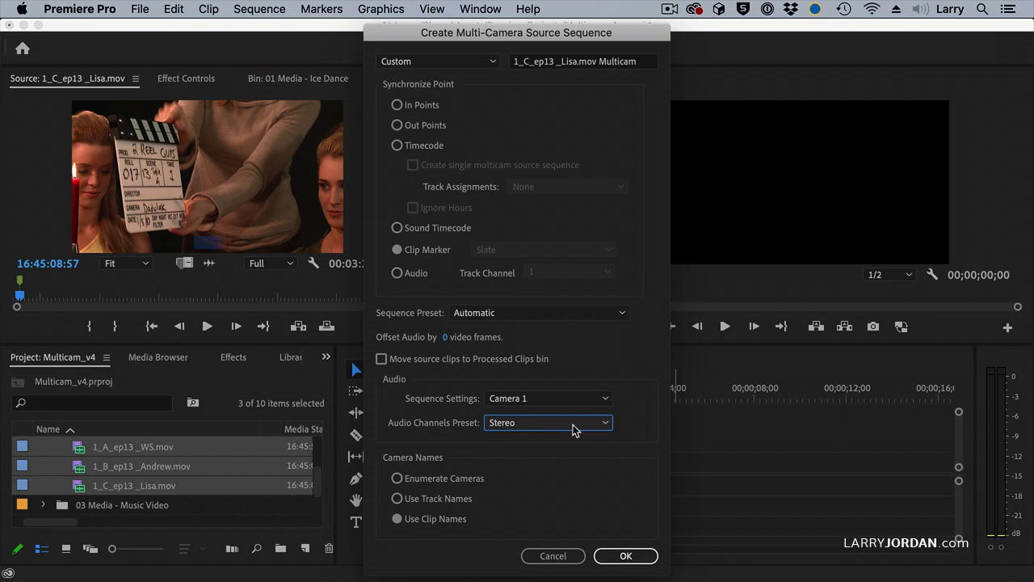